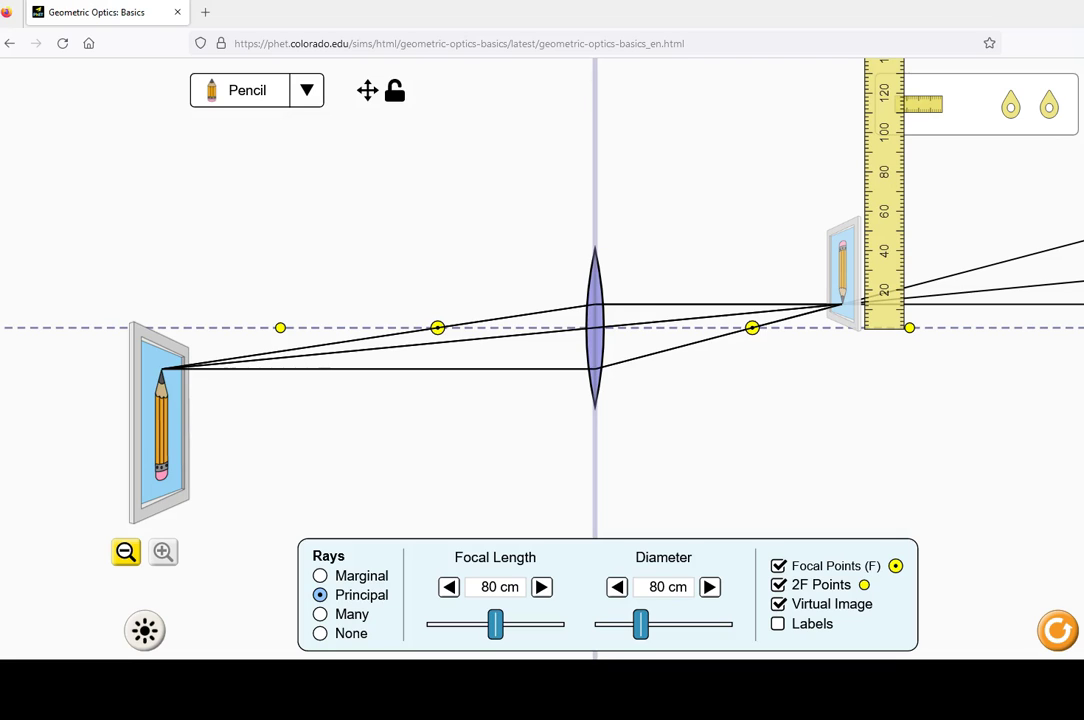
Step: Go back to the PhET simulations list filtered to Light & Radiation
key("alt+Left")
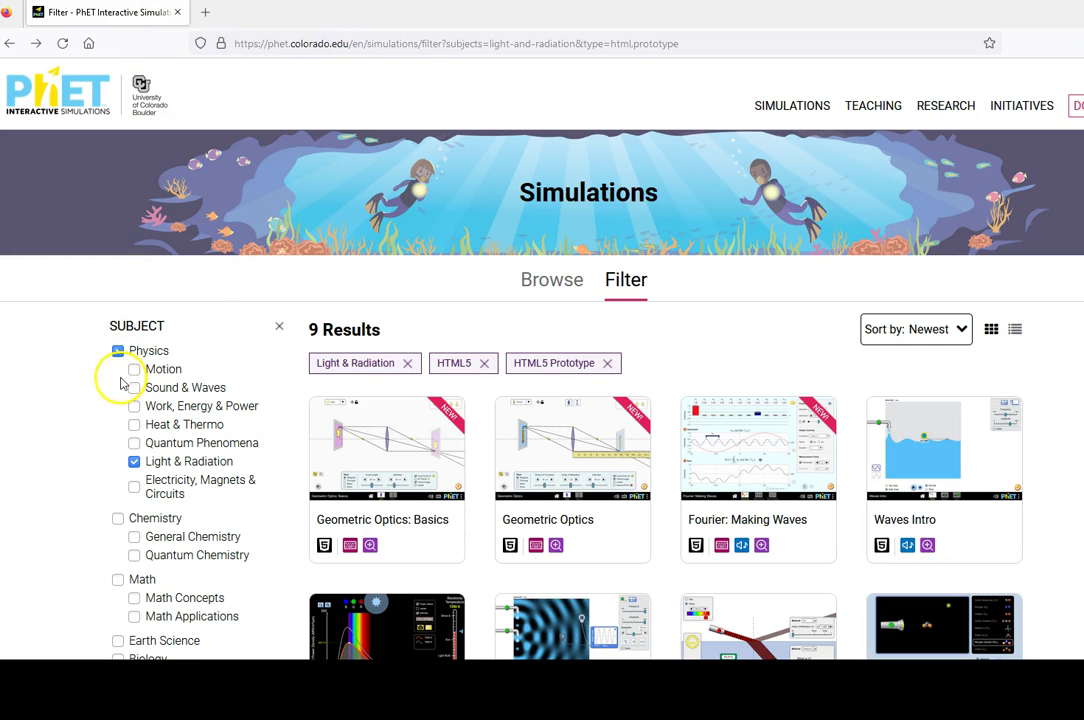
Step: Toggle the Light & Radiation subject filter off and back on
left_click(136, 464)
left_click(136, 464)
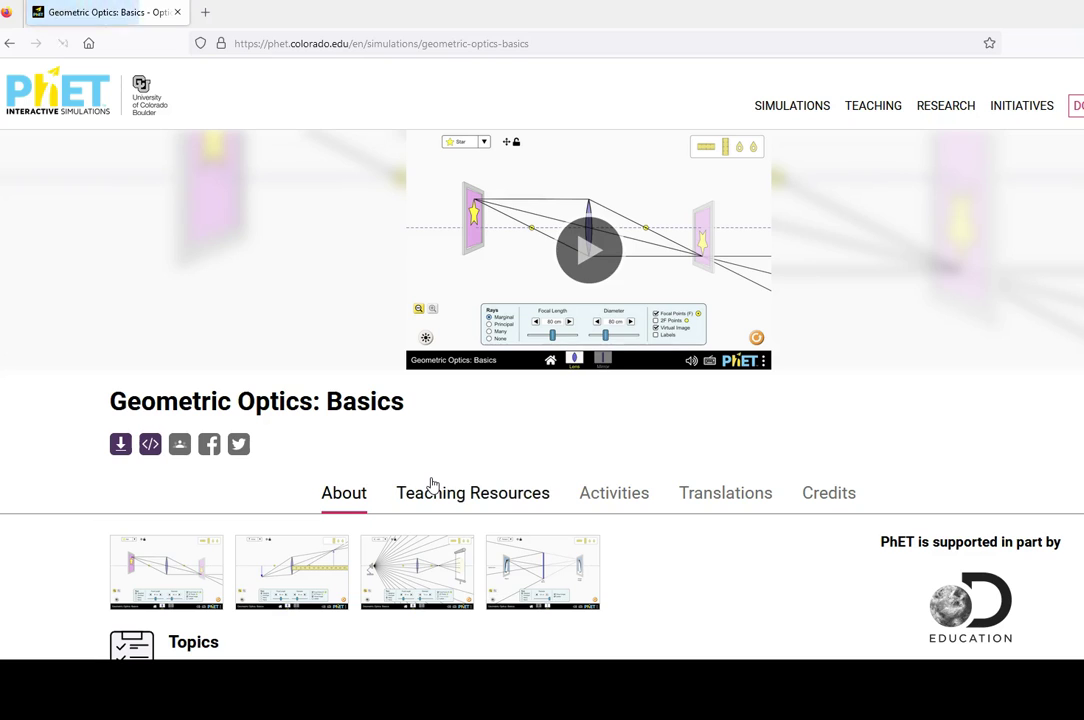
Step: Launch Geometric Optics: Basics, enter the Lens screen, and show diagram labels
left_click(589, 250)
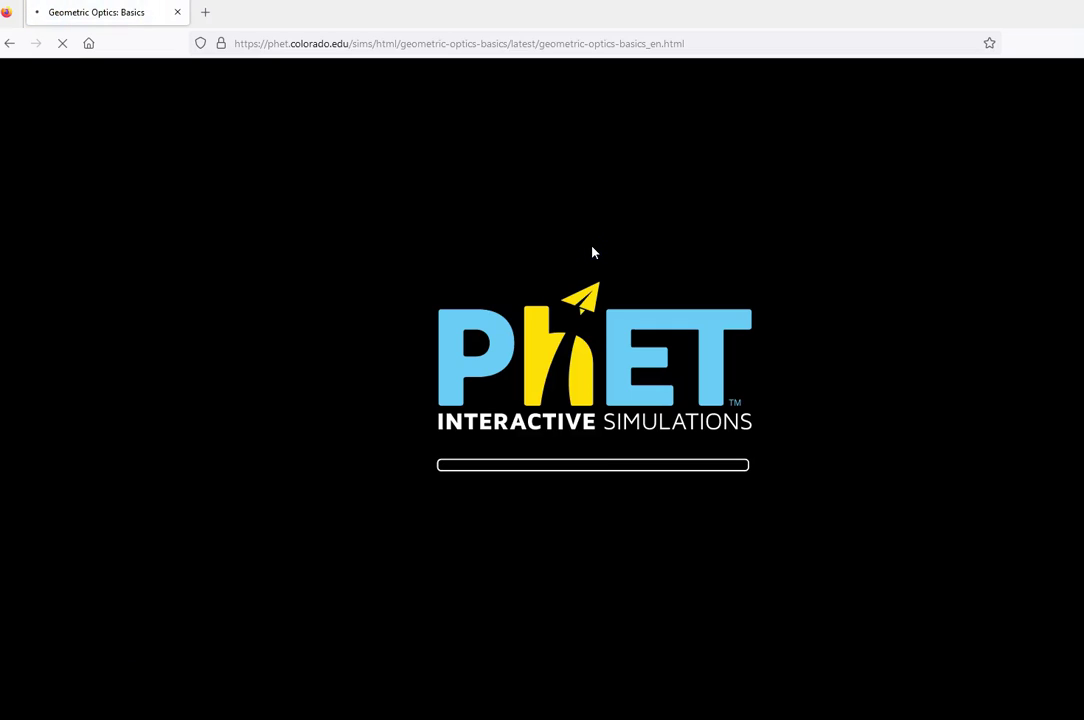
left_click(506, 374)
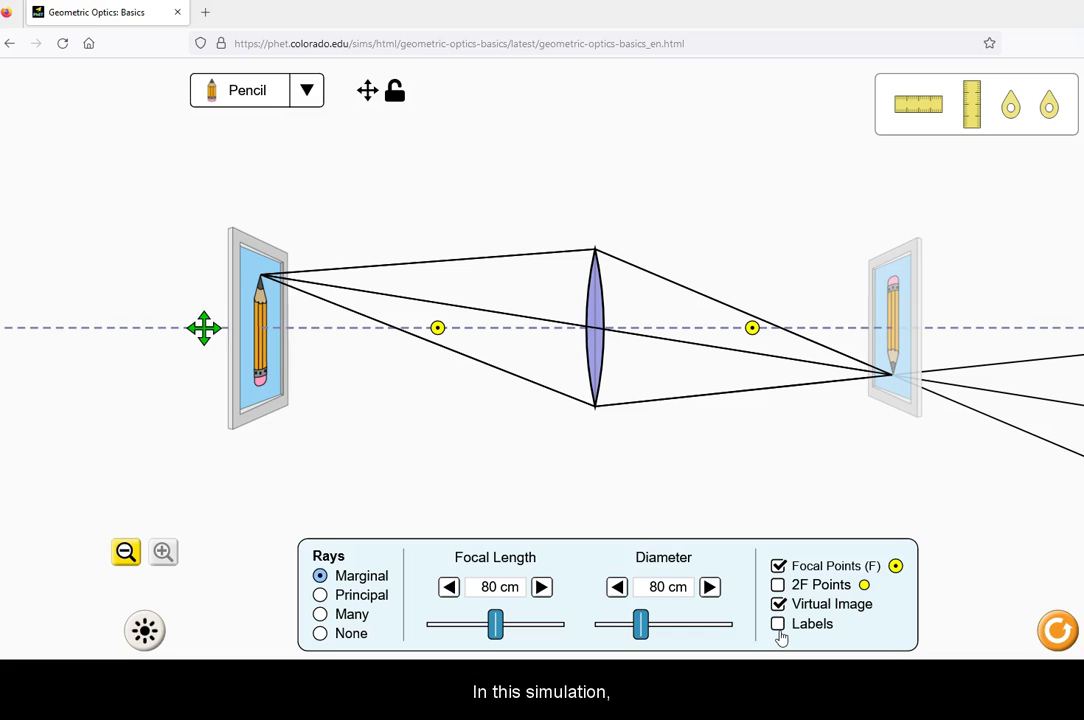
left_click(779, 628)
left_click(779, 628)
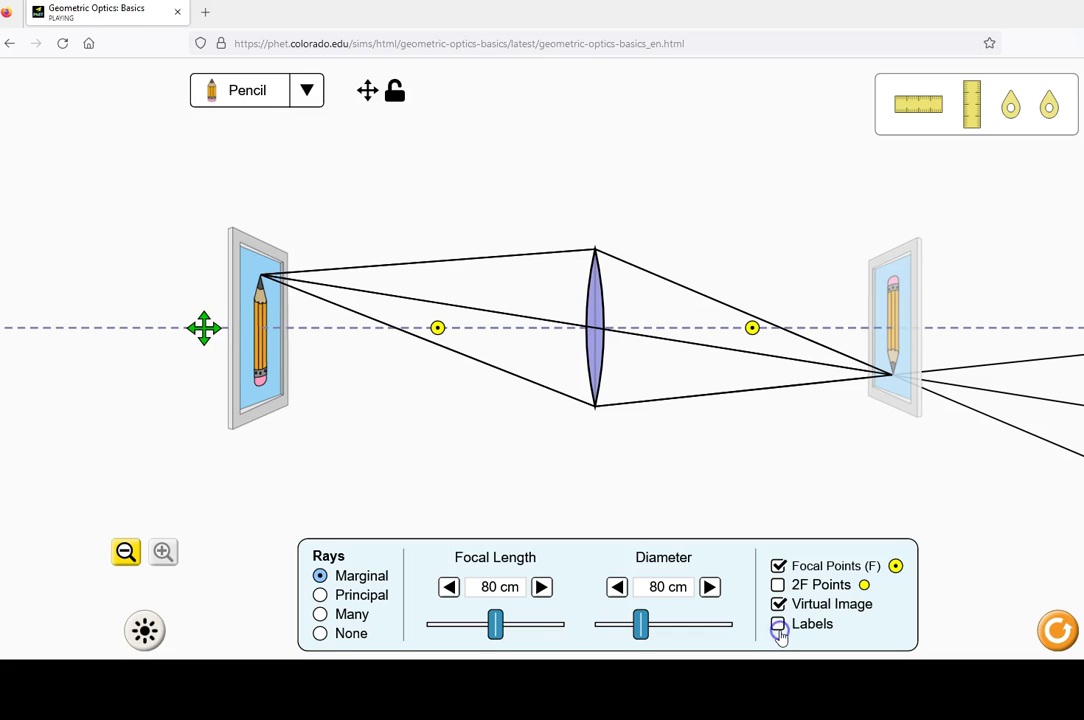
left_click(779, 628)
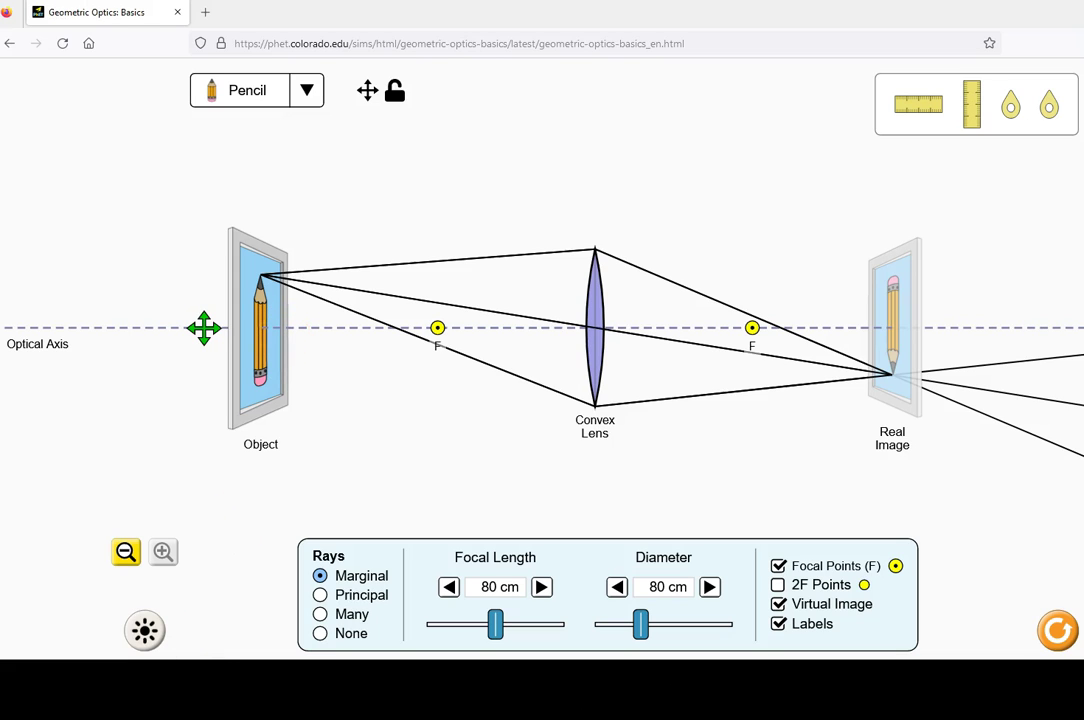
left_click(318, 90)
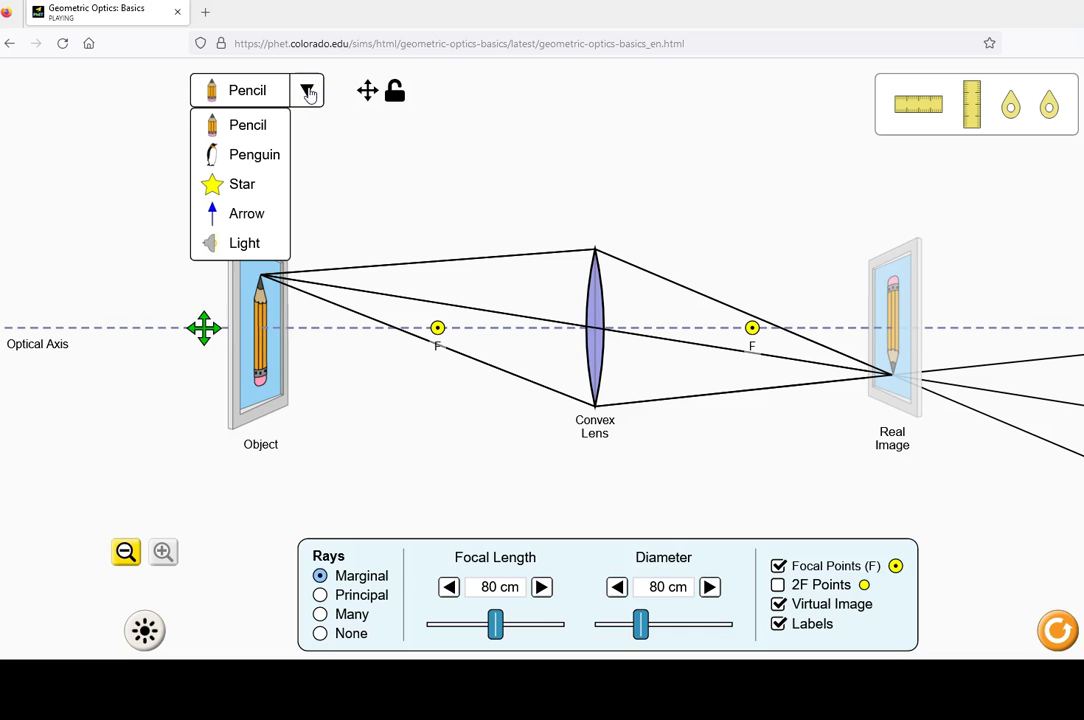
left_click(244, 157)
left_click(307, 92)
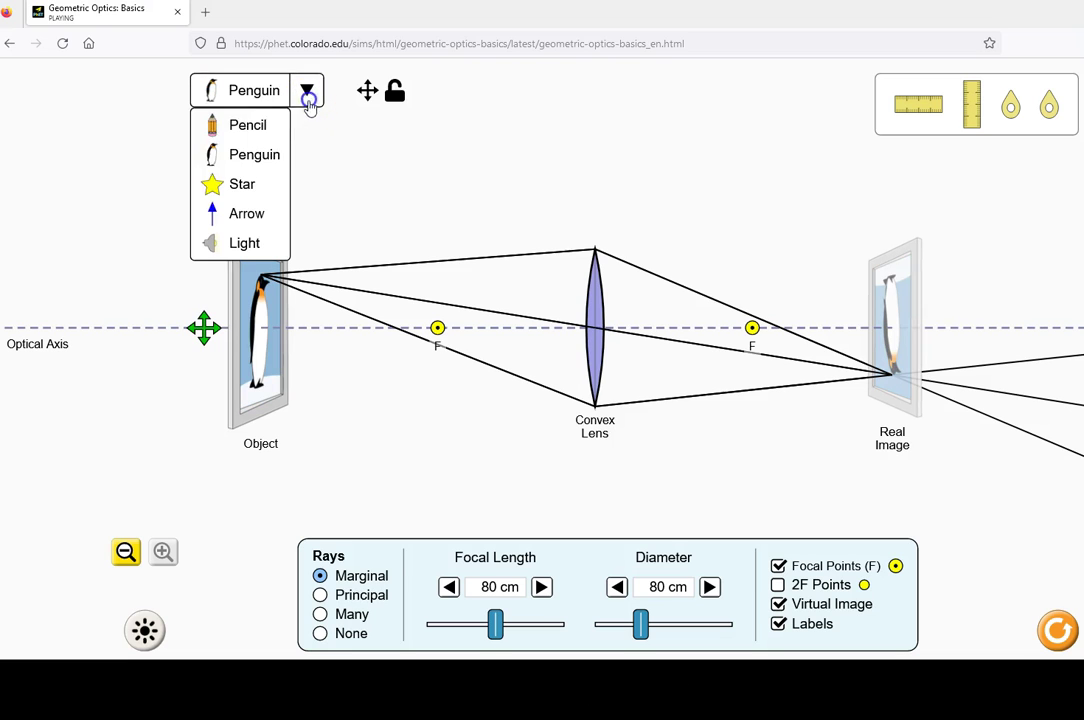
left_click(253, 181)
left_click(310, 92)
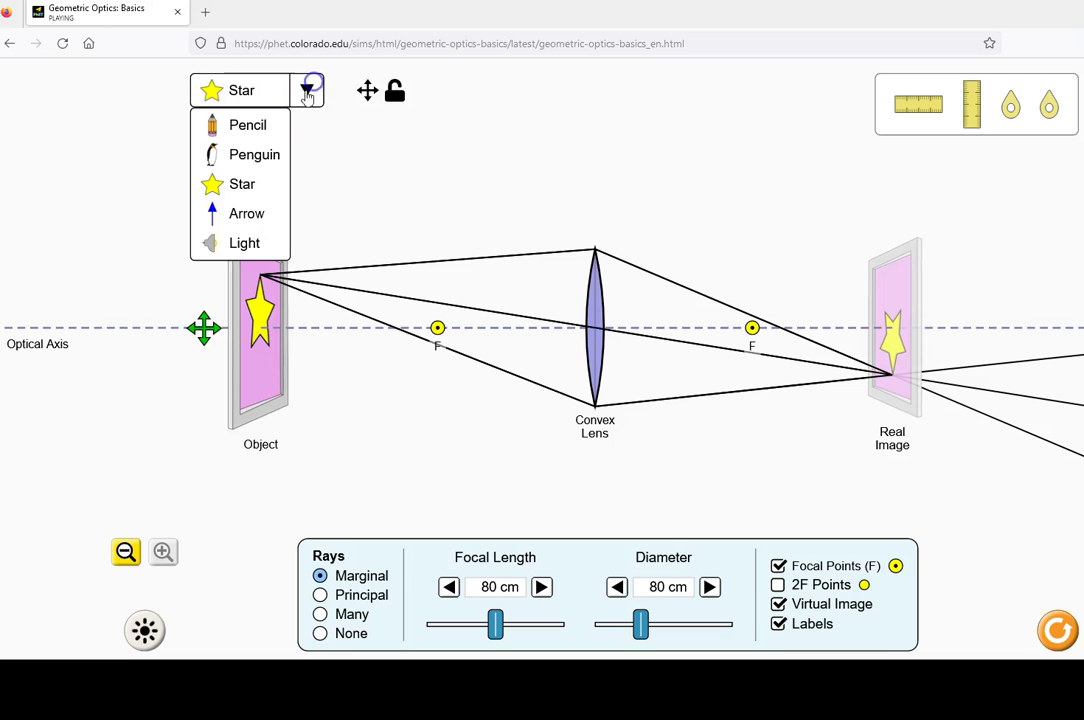
left_click(255, 127)
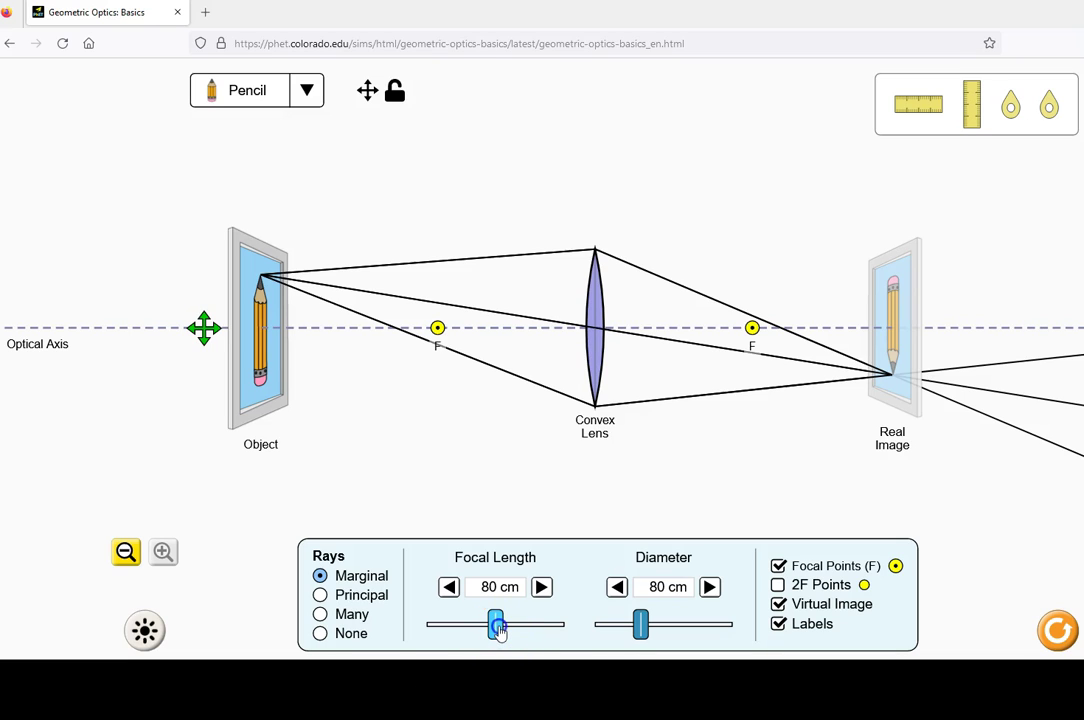
Step: Drag the Focal Length slider past 90 cm up to 95 cm
mouse_move(496, 624)
left_mouse_down()
mouse_move(541, 630)
mouse_move(445, 625)
mouse_move(538, 630)
mouse_move(496, 628)
left_mouse_up()
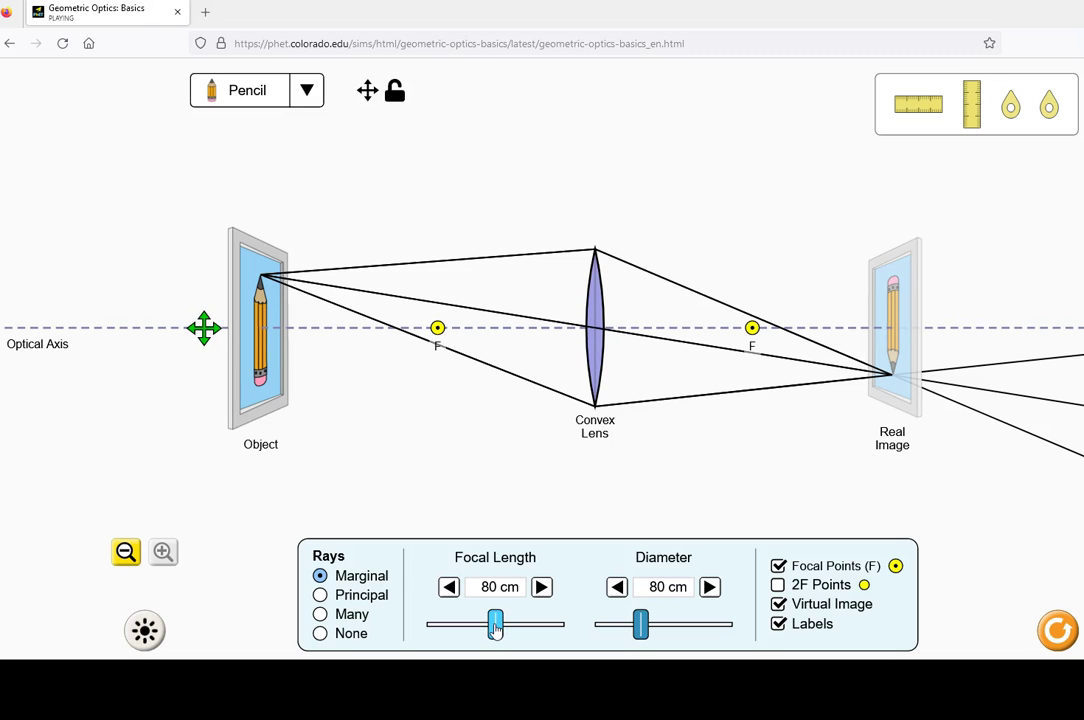
left_click_drag(495, 626, 460, 626)
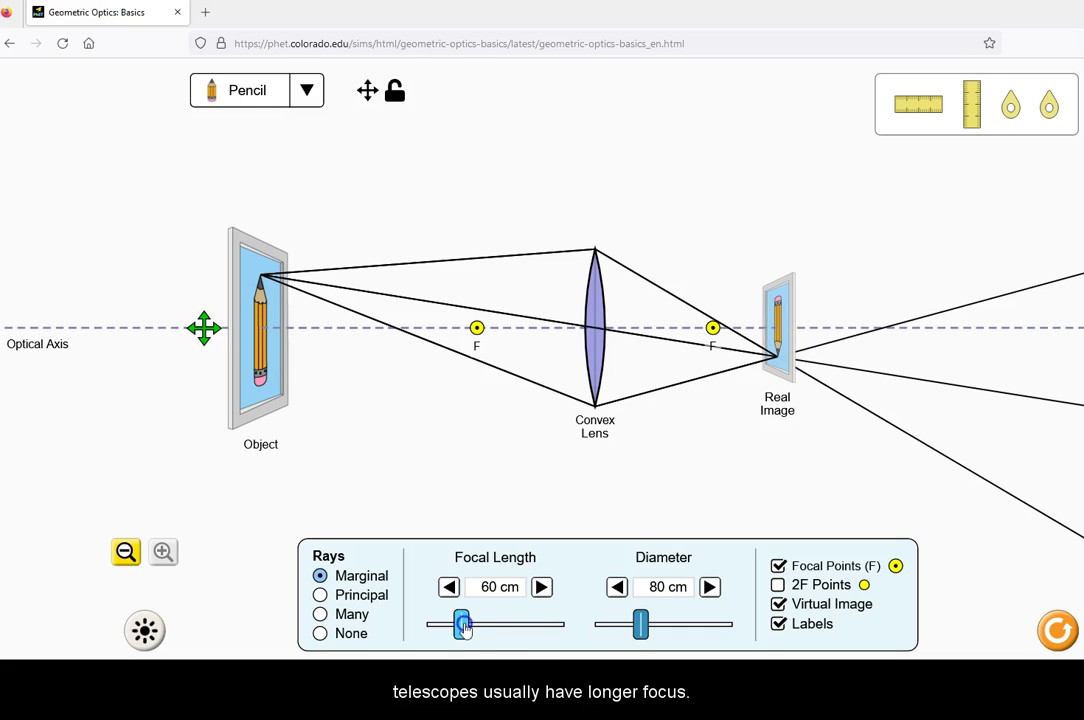
left_click_drag(461, 625, 523, 625)
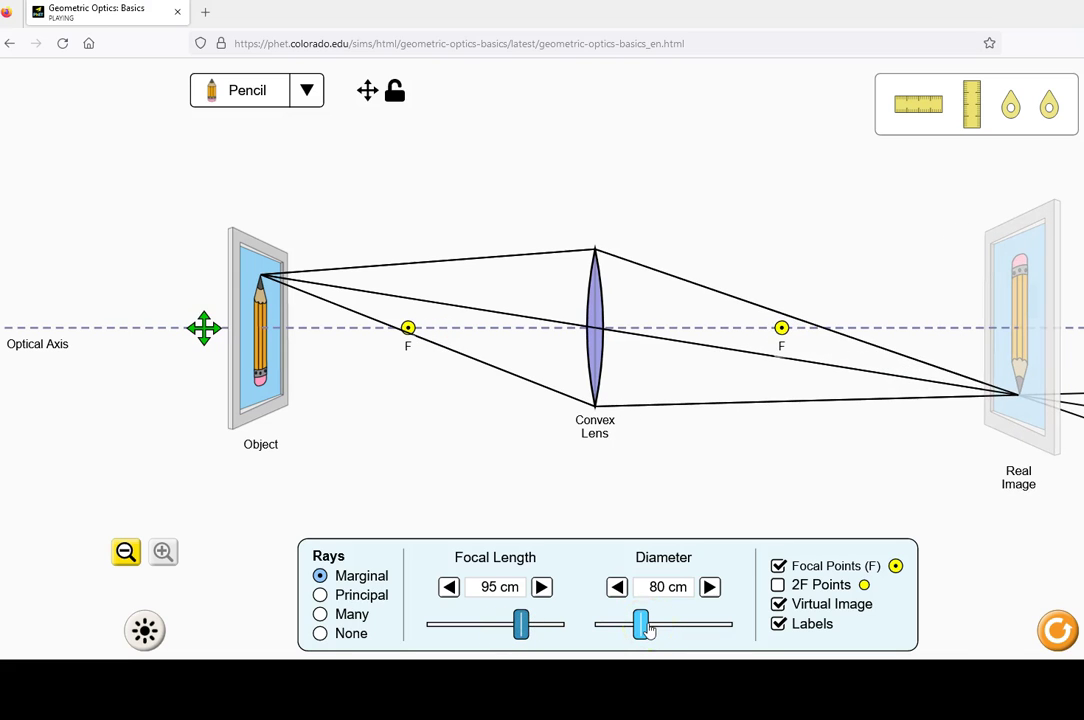
Step: Widen the lens diameter to 90 cm, reduce it to 80 cm, and restore 80 cm focal length
left_click_drag(644, 626, 653, 629)
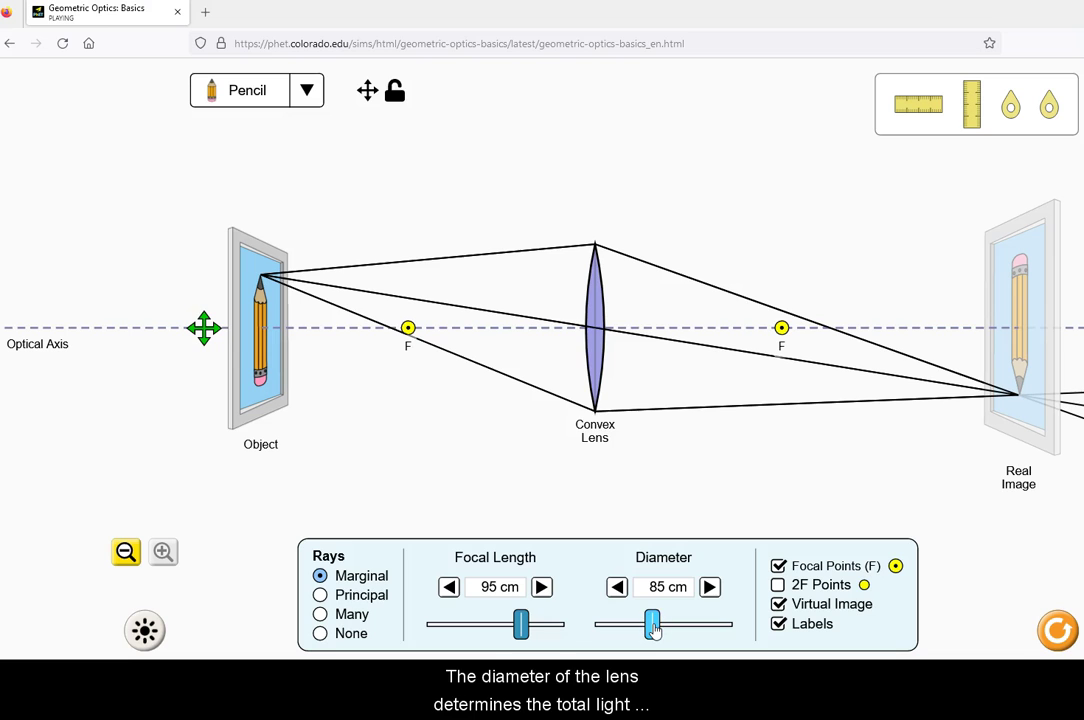
left_click_drag(653, 629, 719, 633)
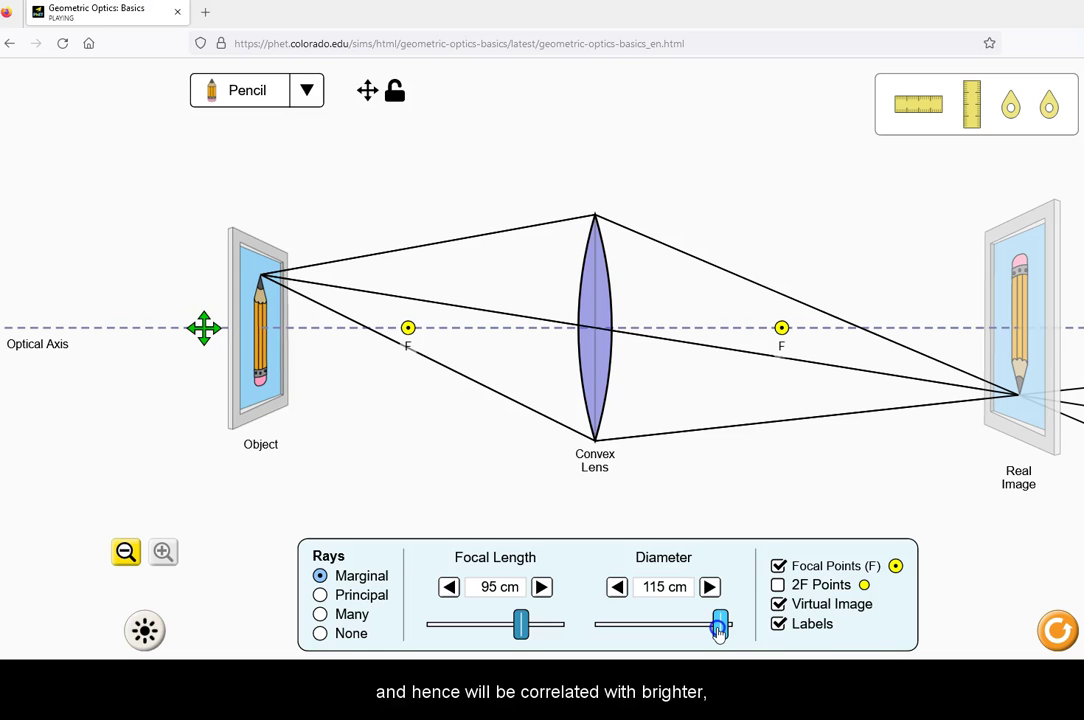
left_click_drag(719, 633, 643, 635)
left_click_drag(521, 625, 496, 625)
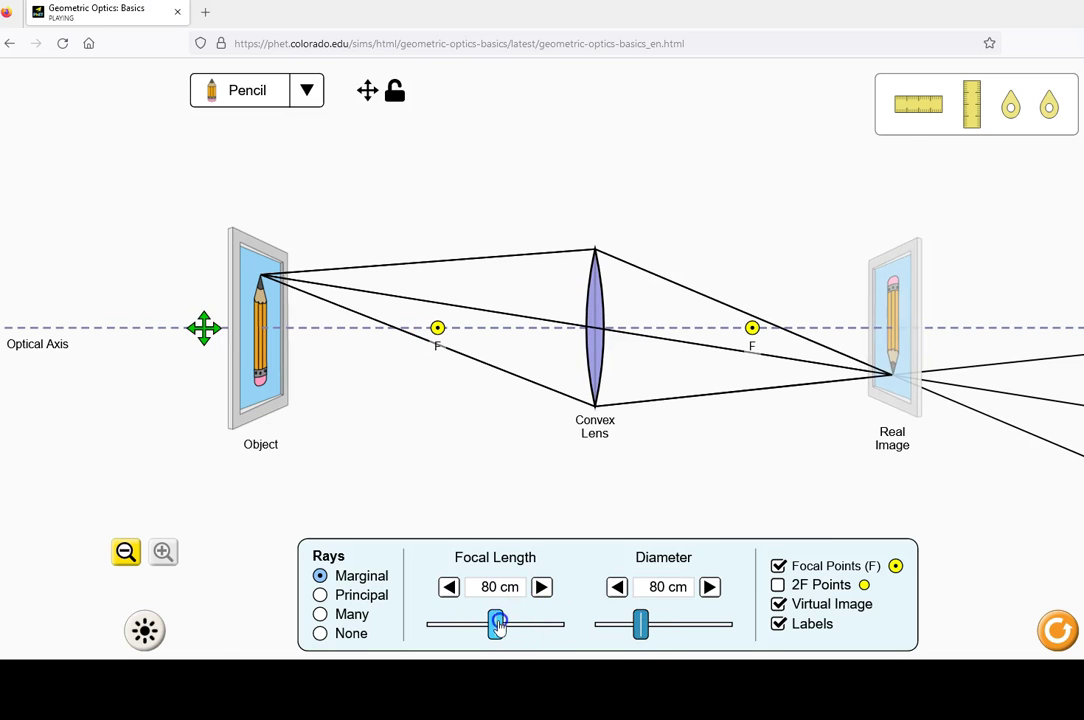
Step: Switch the Rays option to Principal
left_click(320, 596)
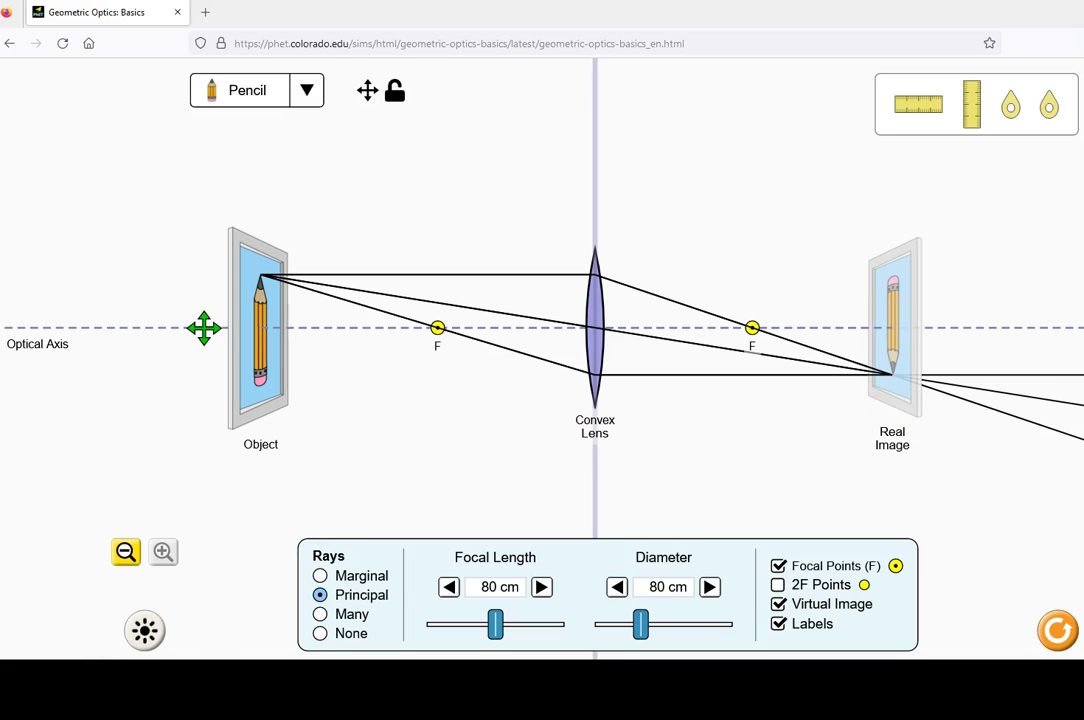
Step: Turn on the 2F point markers on the optical axis
left_click(777, 588)
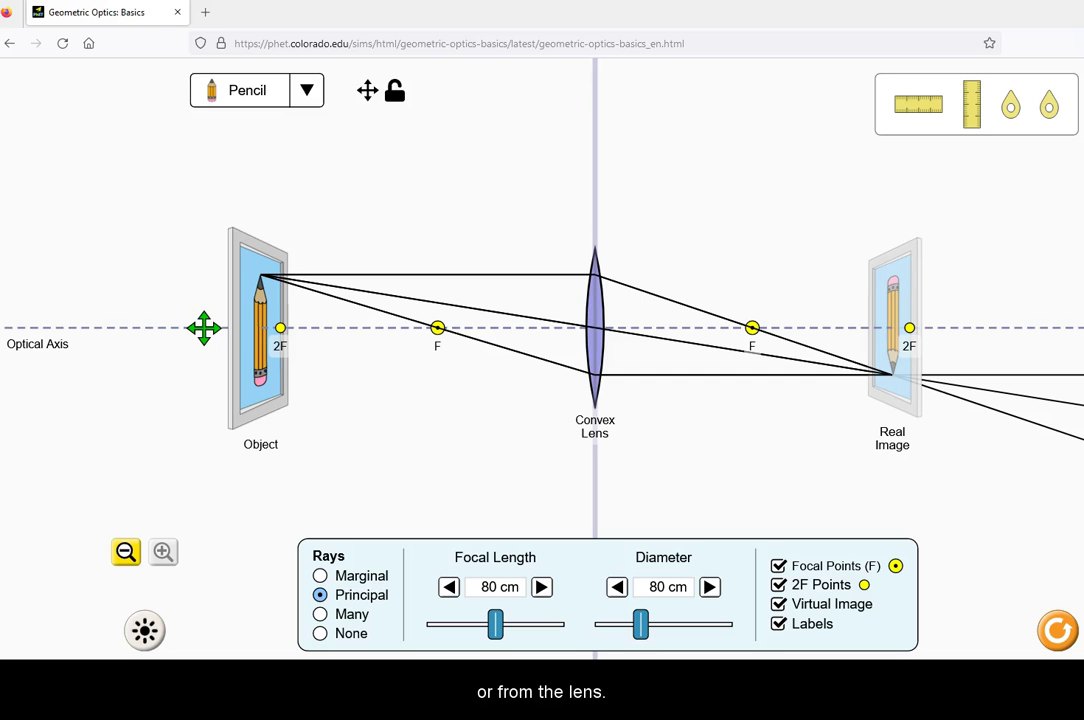
Step: Settle the pencil at the left 2F point and place a vertical ruler beside the real image
left_click_drag(261, 368, 289, 385)
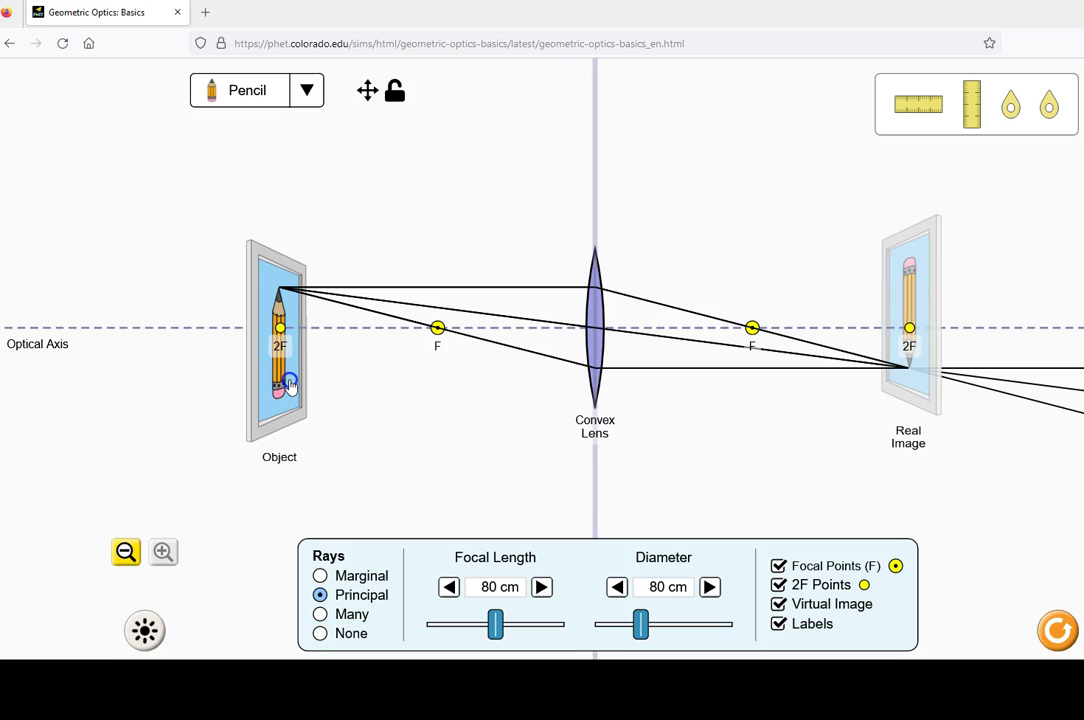
mouse_move(288, 384)
left_mouse_down()
mouse_move(274, 383)
mouse_move(289, 388)
left_mouse_up()
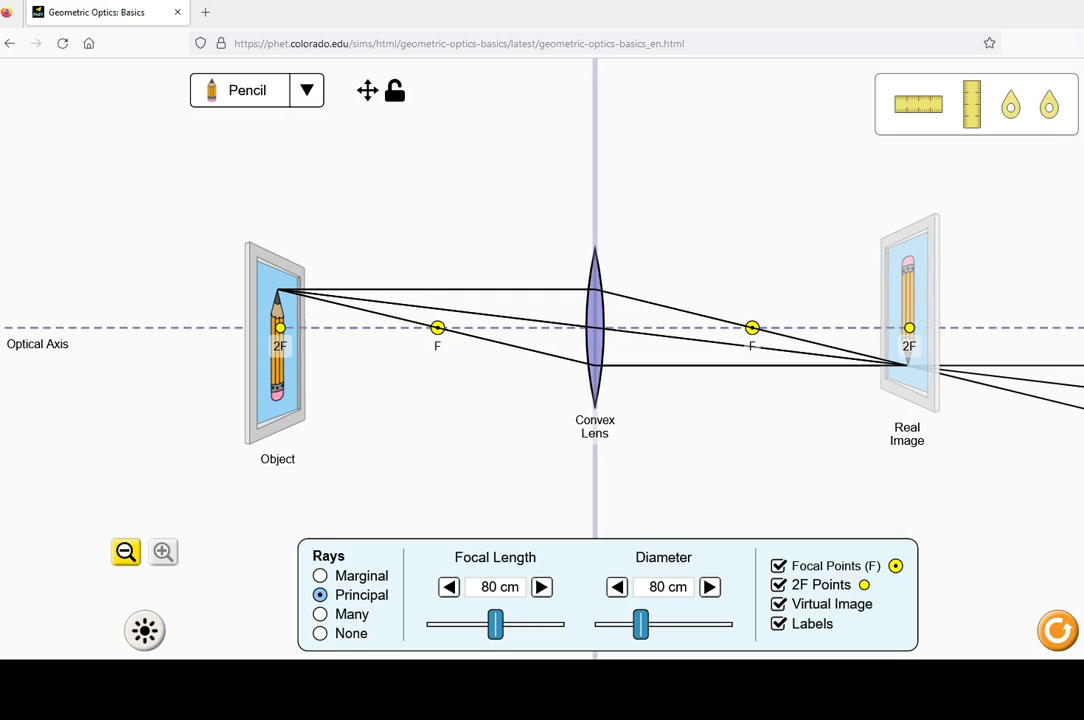
left_click_drag(970, 106, 1014, 315)
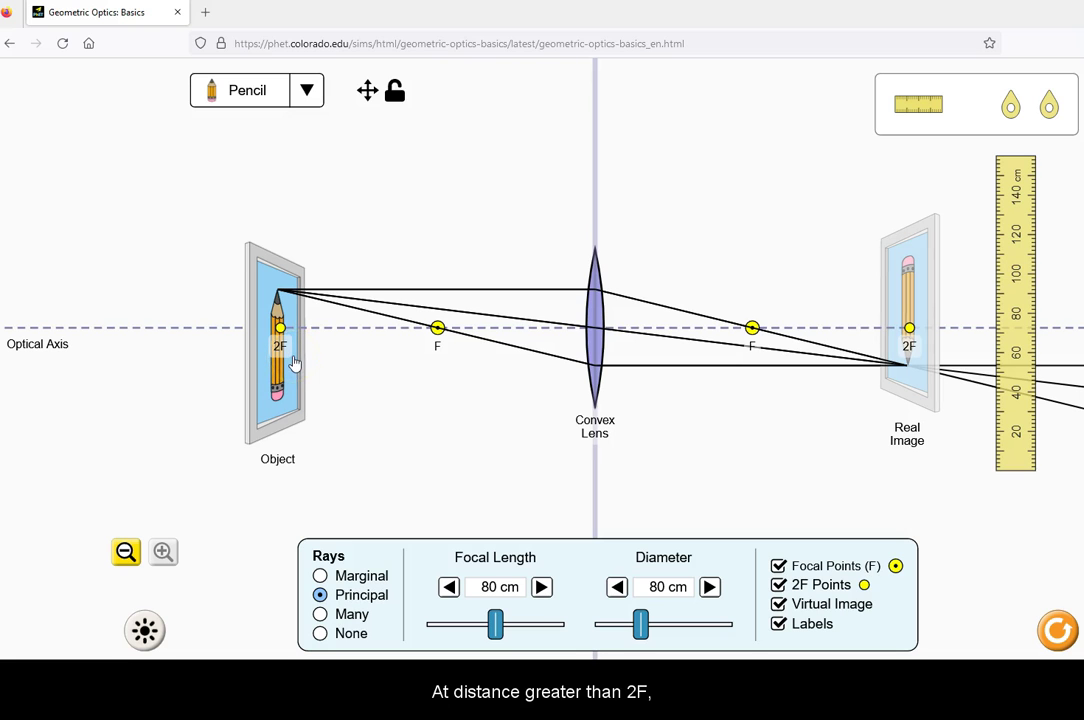
Step: Move the pencil beyond 2F, then between 2F and F, keeping the ruler at the image
left_click_drag(294, 363, 139, 360)
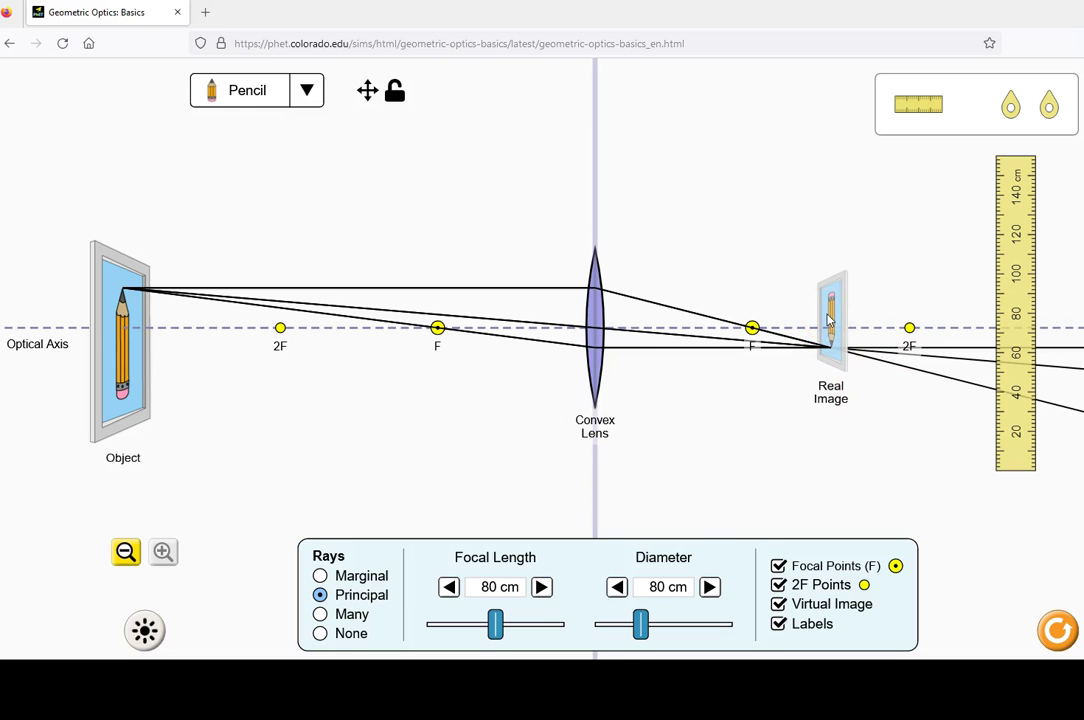
mouse_move(1030, 330)
left_mouse_down()
mouse_move(871, 242)
mouse_move(252, 275)
mouse_move(160, 295)
mouse_move(847, 226)
mouse_move(1016, 307)
mouse_move(1045, 351)
left_mouse_up()
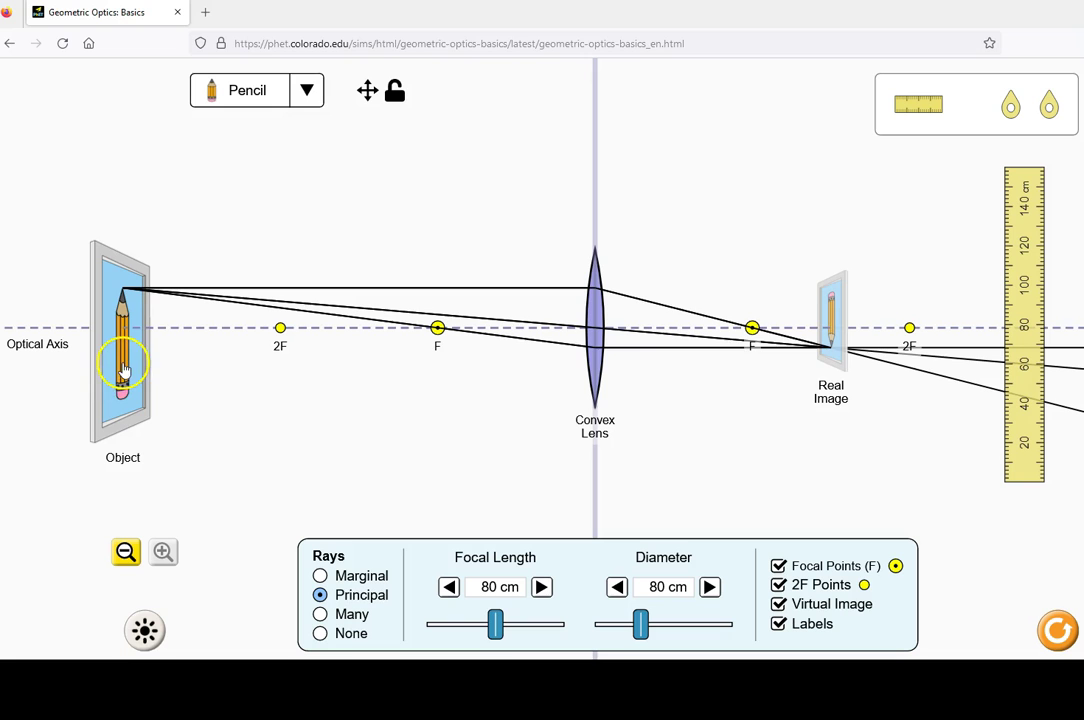
mouse_move(118, 365)
left_mouse_down()
mouse_move(218, 339)
mouse_move(288, 287)
mouse_move(430, 285)
mouse_move(333, 287)
left_mouse_up()
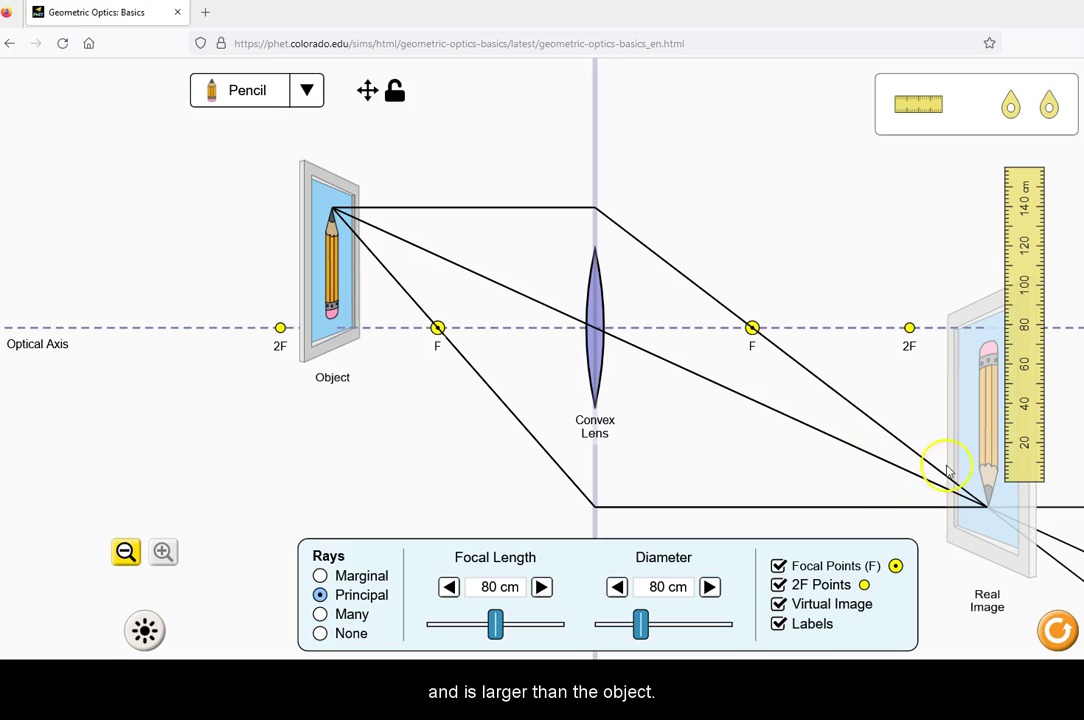
left_click_drag(1027, 427, 1083, 408)
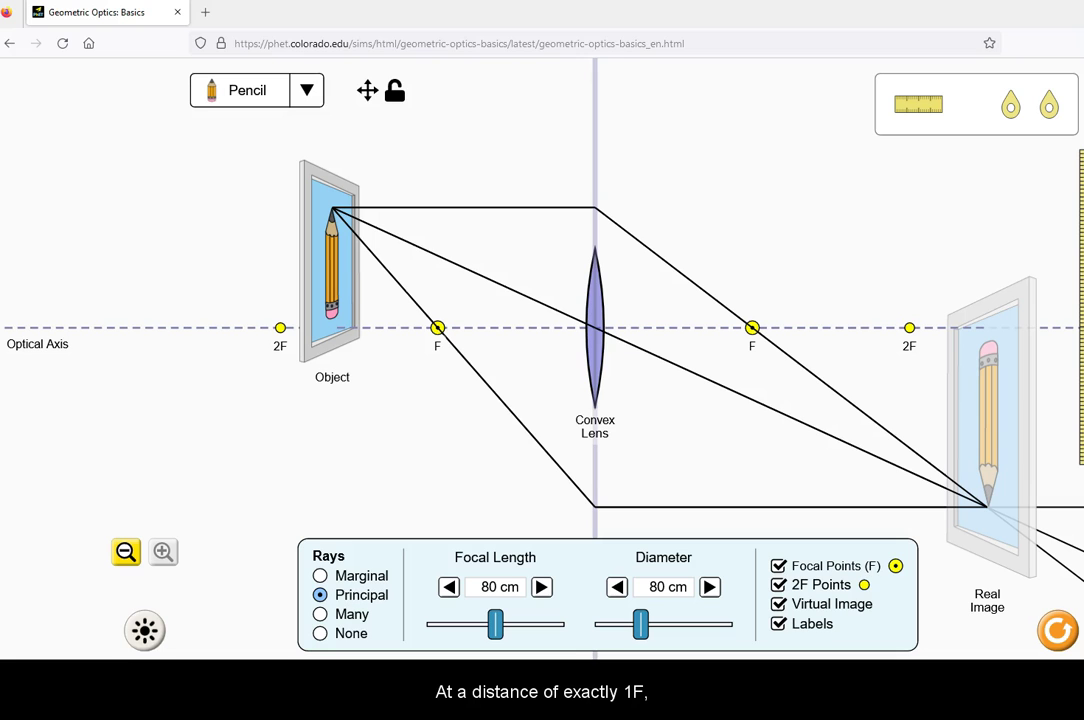
Step: Place the pencil at F, zoom out twice, then drag it to the far left edge
left_click_drag(338, 318, 444, 352)
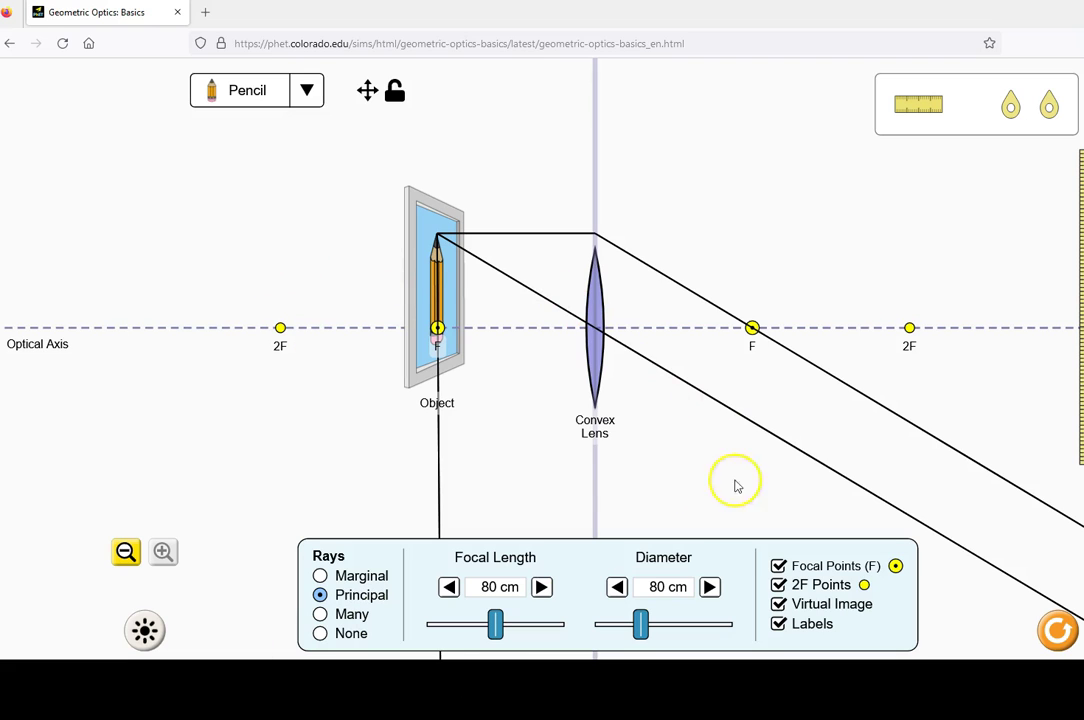
left_click(126, 553)
left_click(127, 554)
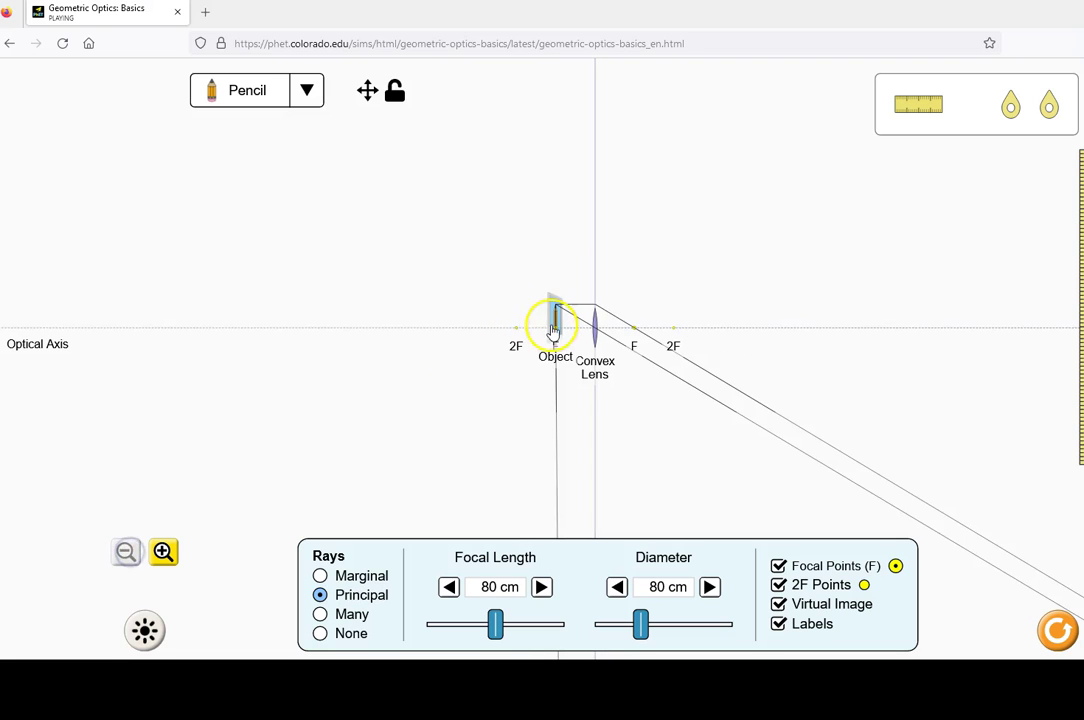
left_click_drag(554, 322, 4, 322)
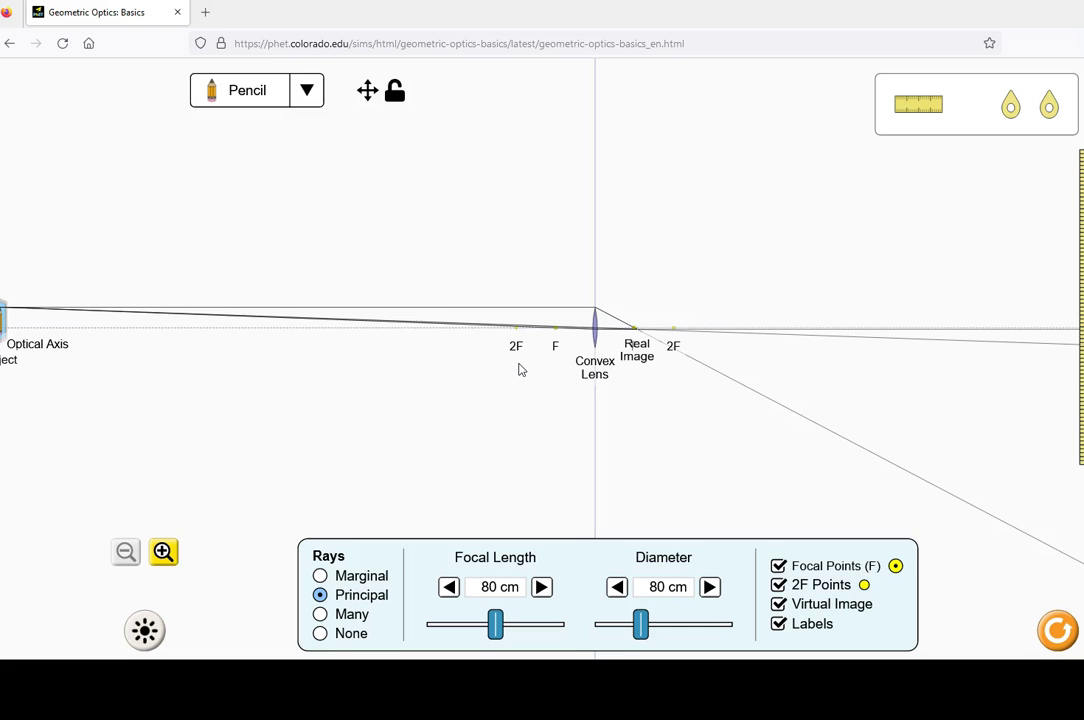
Step: Zoom in, move the pencil inside F for an enlarged virtual image, then restore it to 2F
left_click(163, 551)
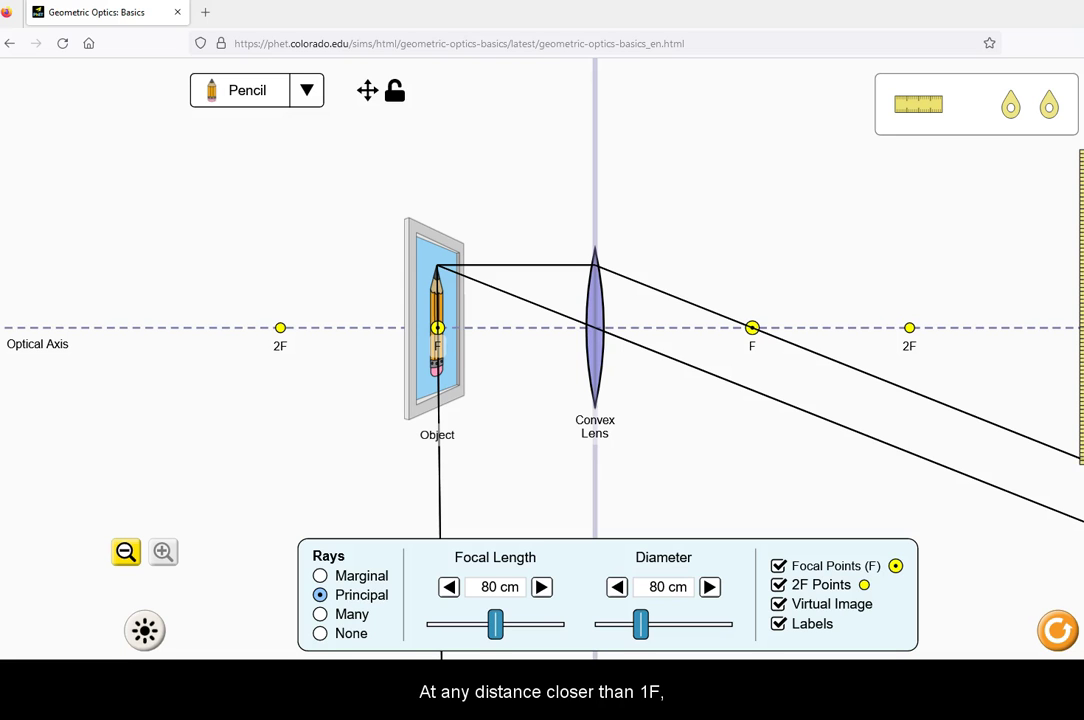
left_click_drag(438, 368, 500, 376)
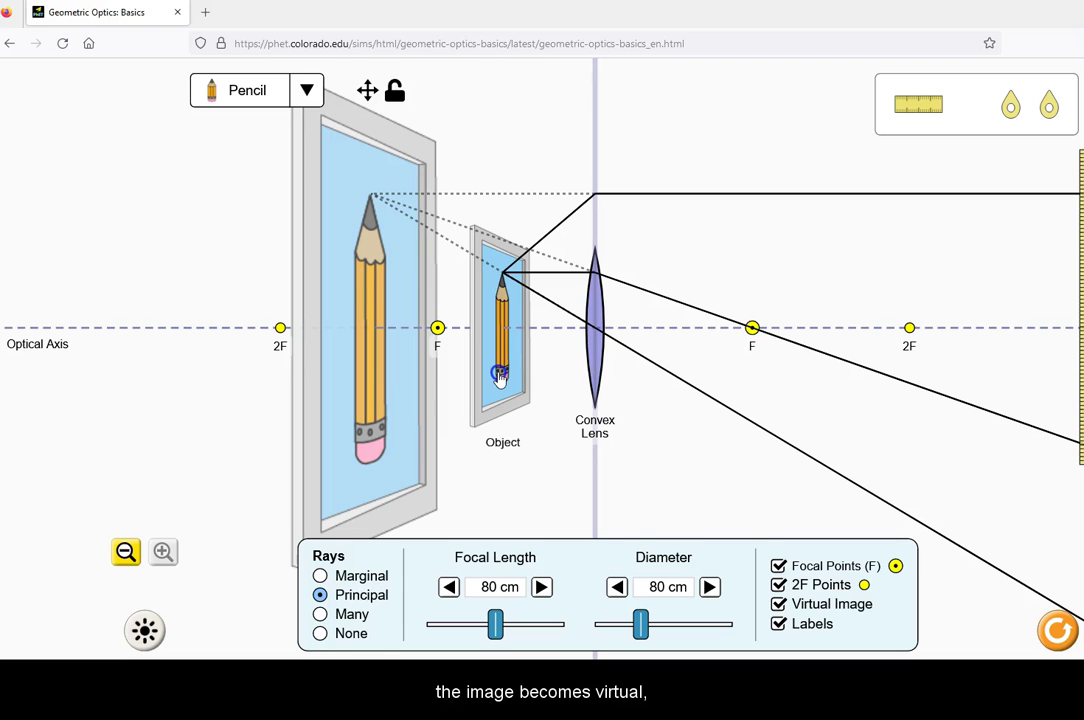
mouse_move(500, 376)
left_mouse_down()
mouse_move(535, 373)
mouse_move(531, 342)
left_mouse_up()
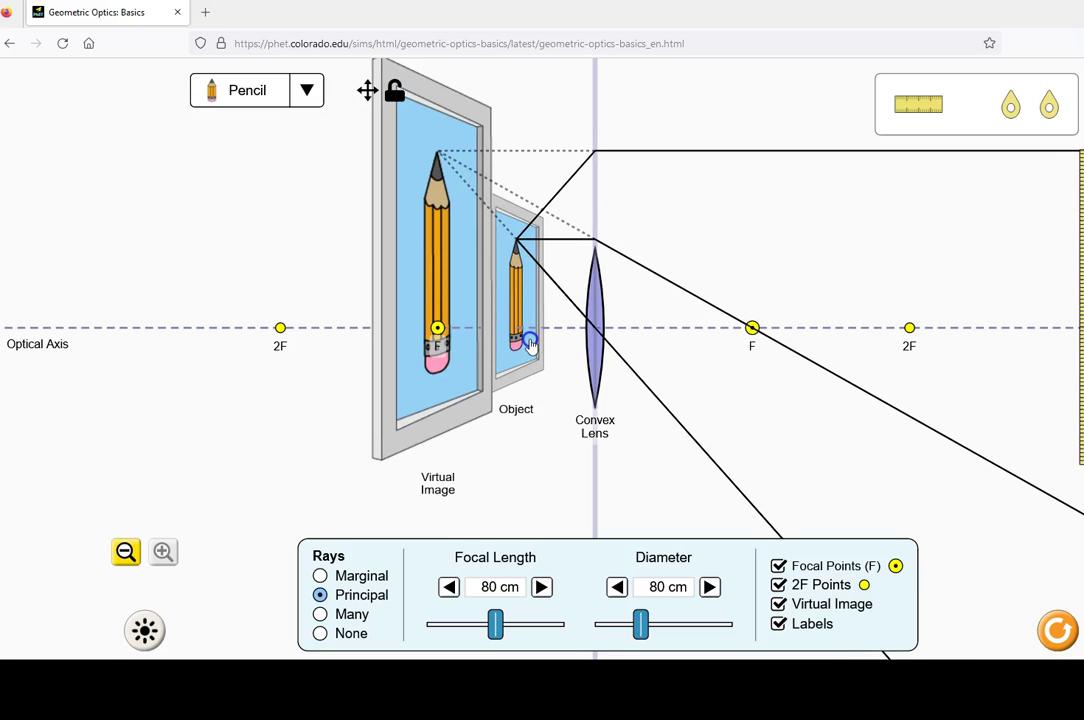
left_click(912, 367)
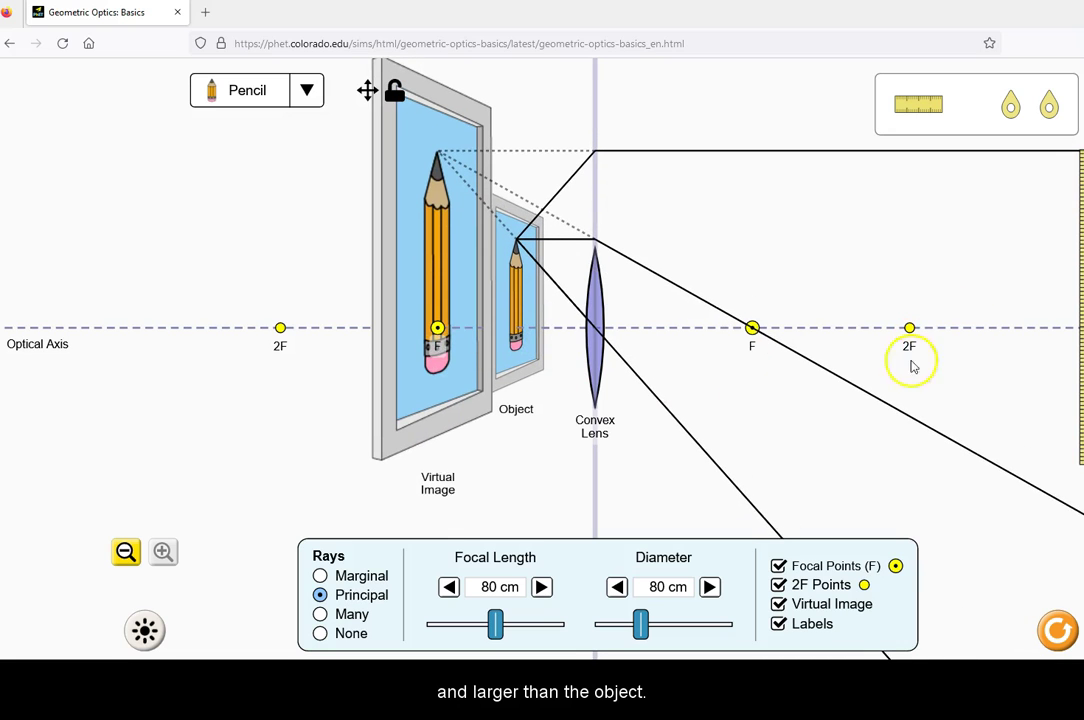
left_click_drag(918, 104, 1070, 402)
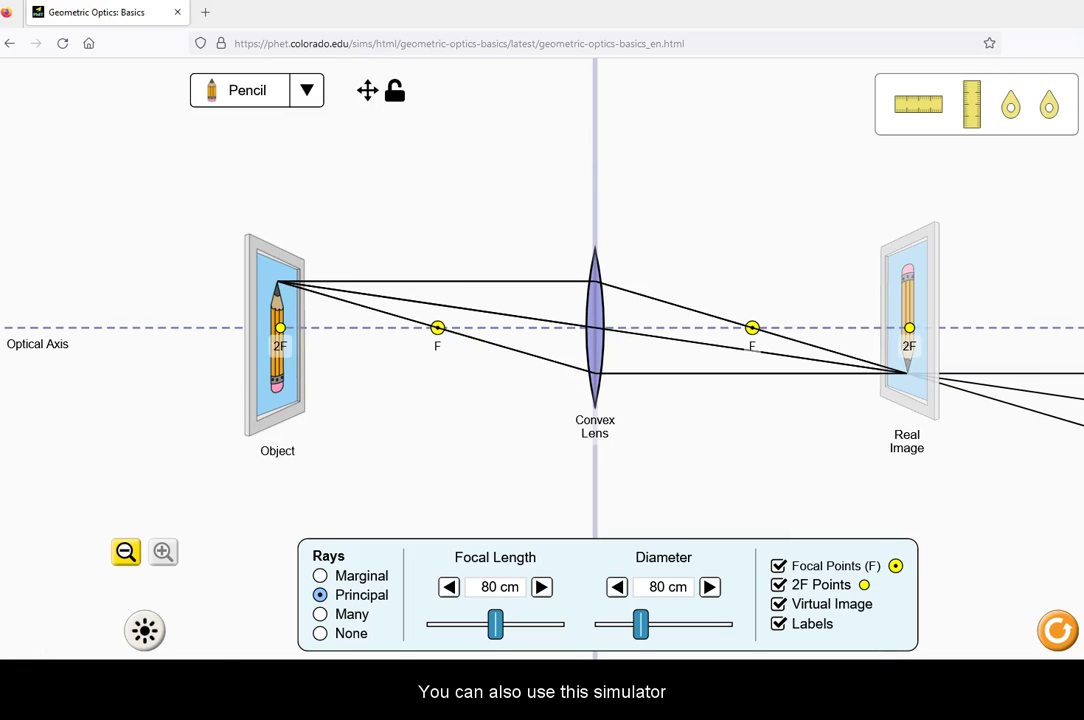
Step: Lay the horizontal ruler along the optical axis from the pencil and stand the vertical ruler above it
left_click(922, 114)
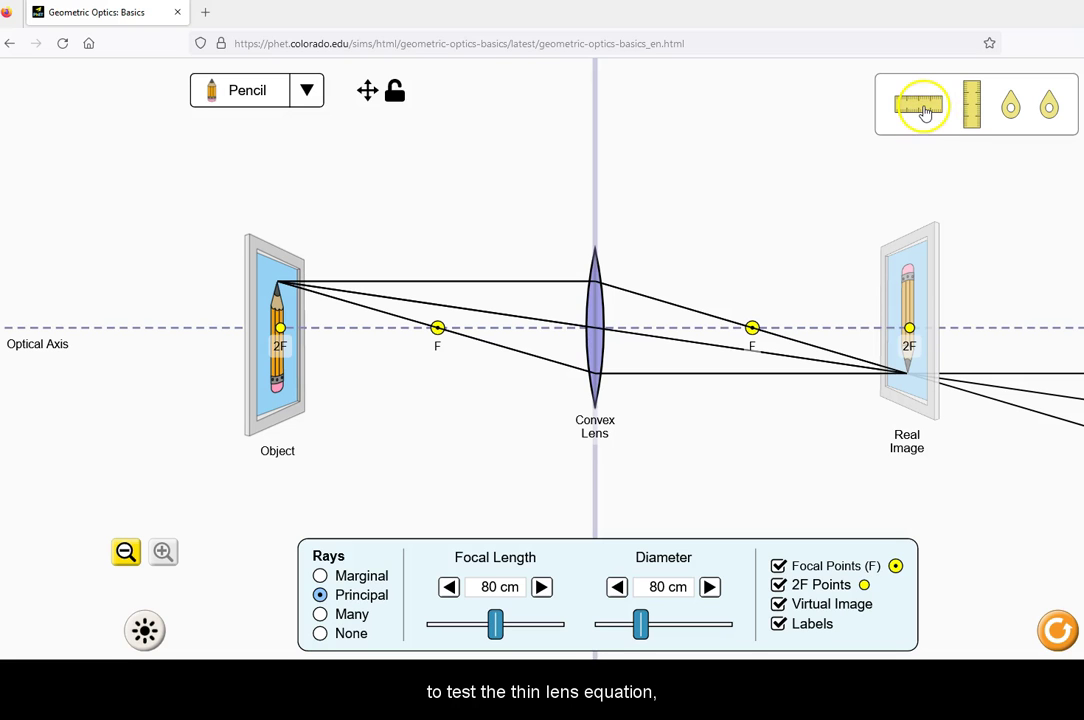
left_click_drag(922, 114, 518, 355)
left_click_drag(968, 109, 809, 183)
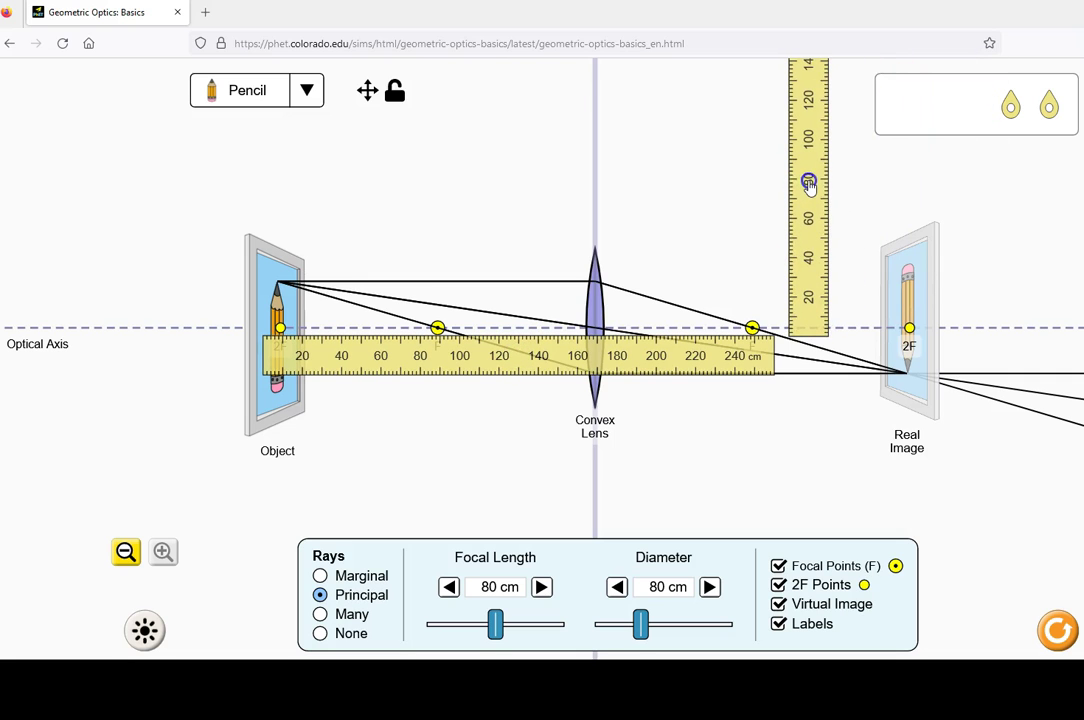